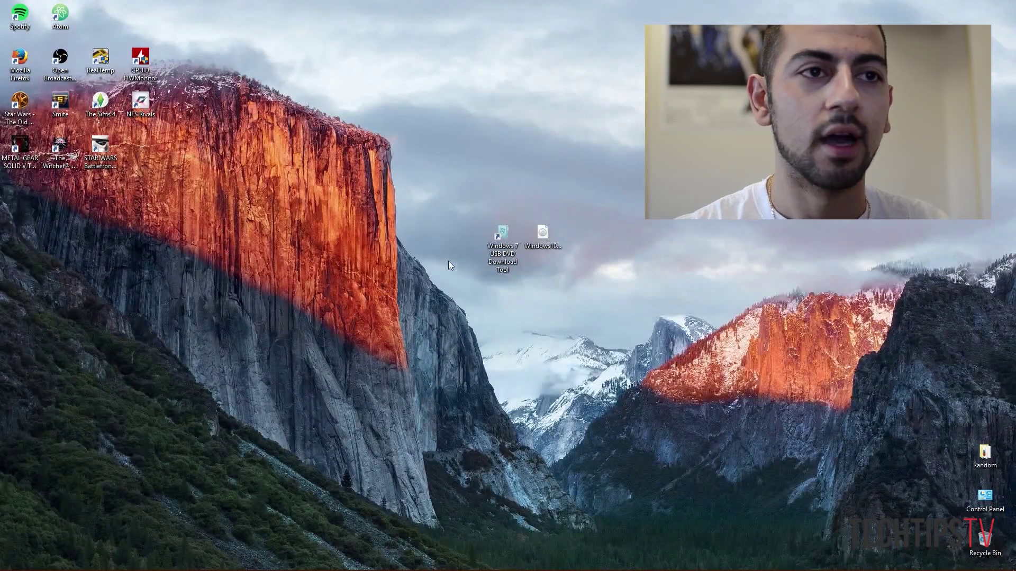
# Launch the Windows 7 USB/DVD Download Tool and move its window into place on the desktop
pyautogui.click(492, 253)
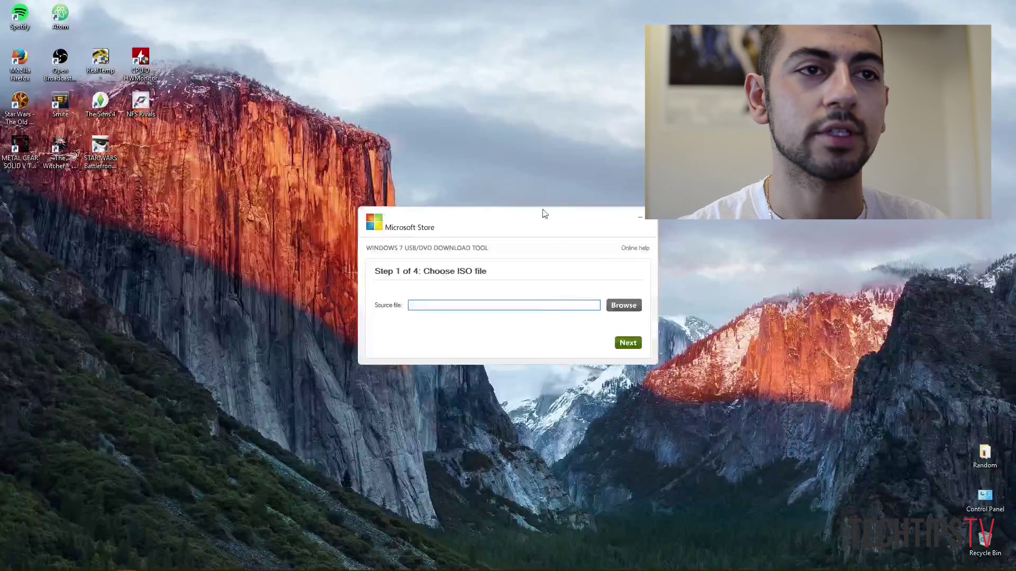
pyautogui.moveTo(551, 213)
pyautogui.mouseDown()
pyautogui.moveTo(570, 293)
pyautogui.moveTo(570, 274)
pyautogui.mouseUp()
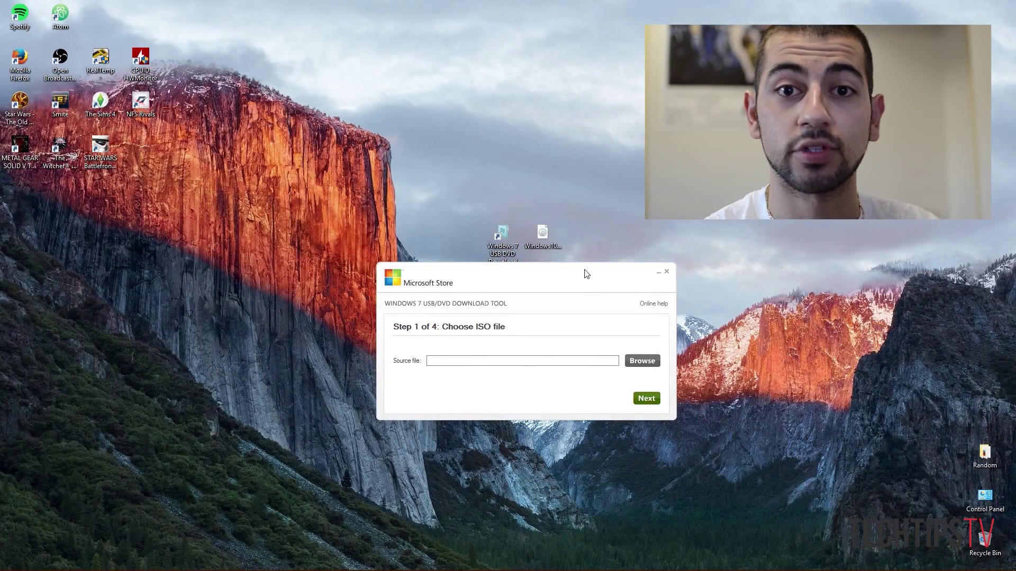
pyautogui.moveTo(584, 274); pyautogui.dragTo(592, 276)
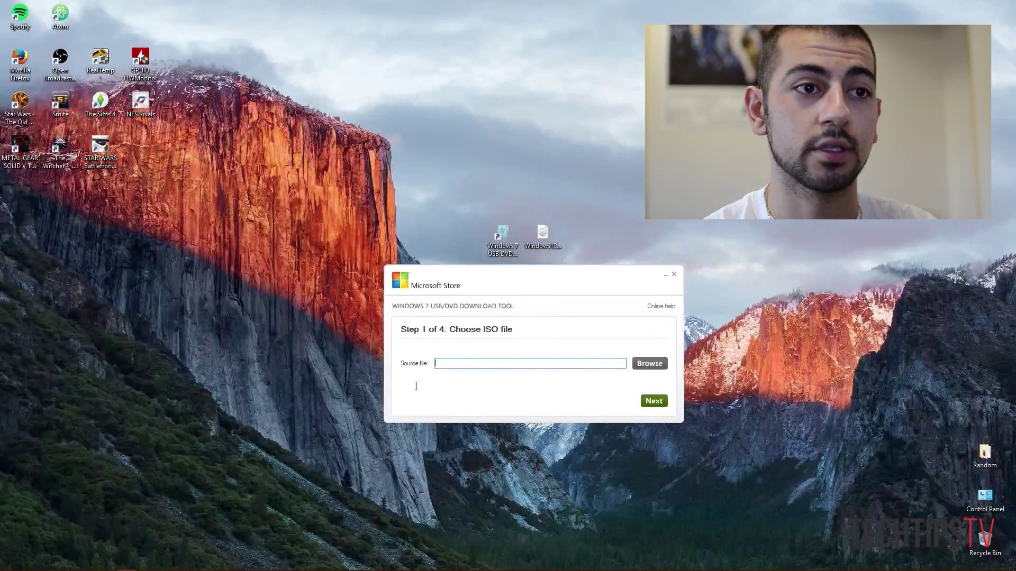
# Select Windows10Pro.iso from the Desktop as the source file and continue to step 2
pyautogui.click(650, 364)
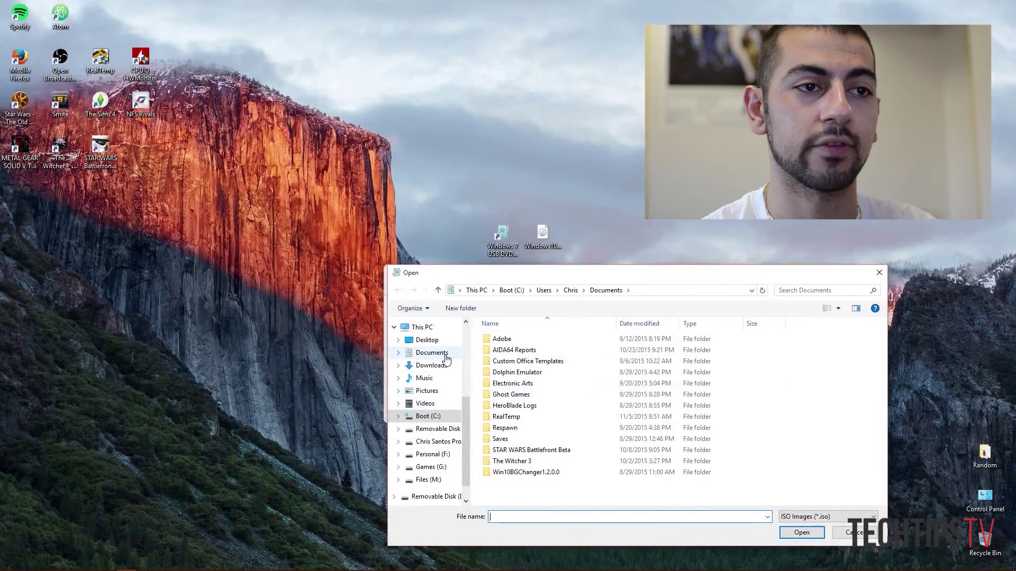
pyautogui.click(433, 341)
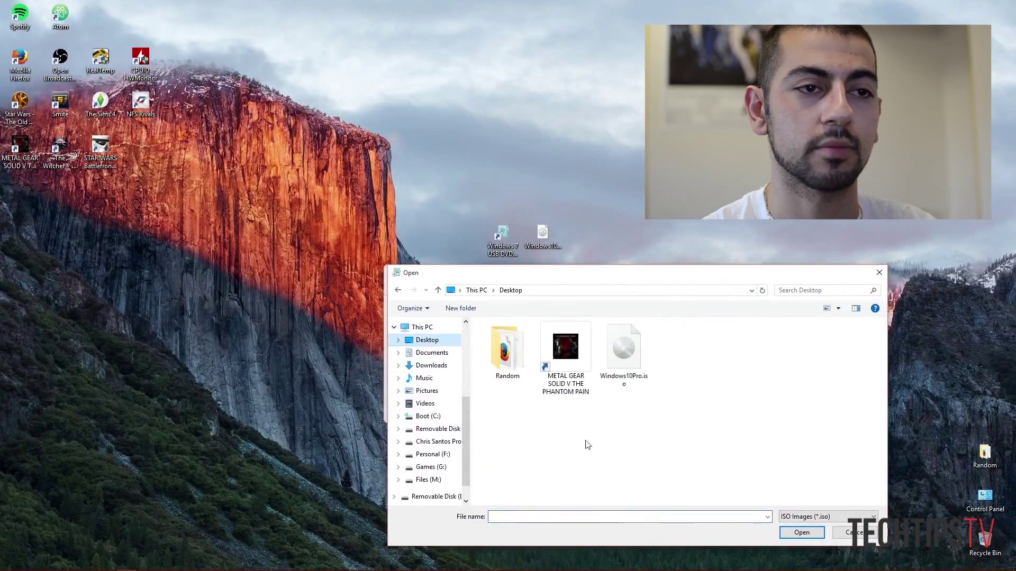
pyautogui.click(628, 350)
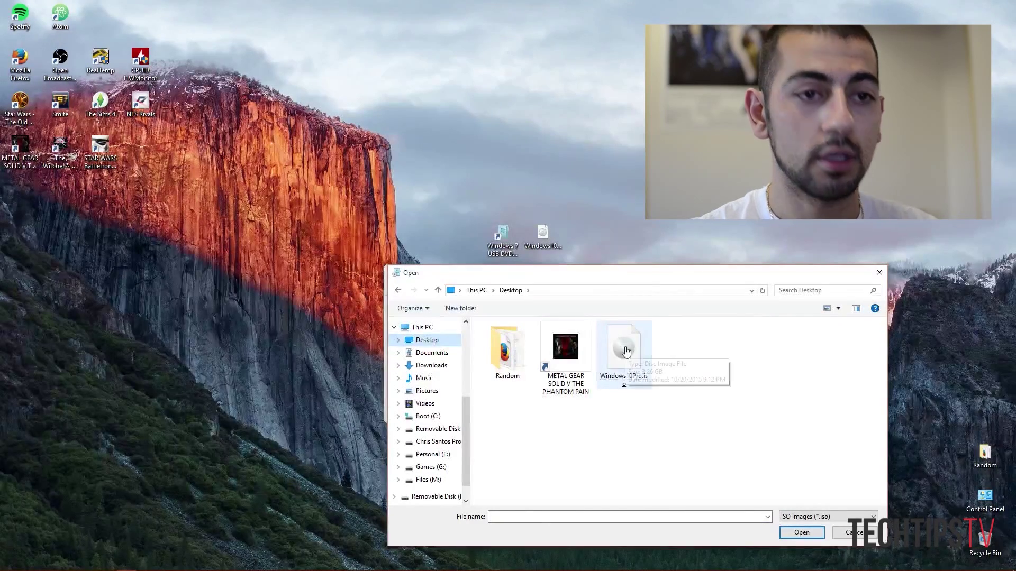
pyautogui.doubleClick(626, 352)
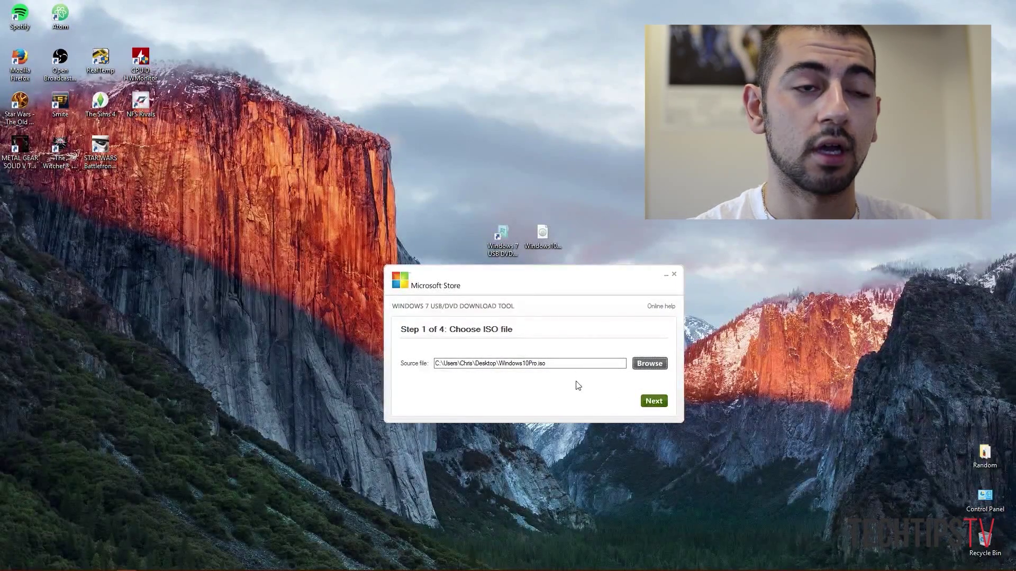
pyautogui.click(653, 402)
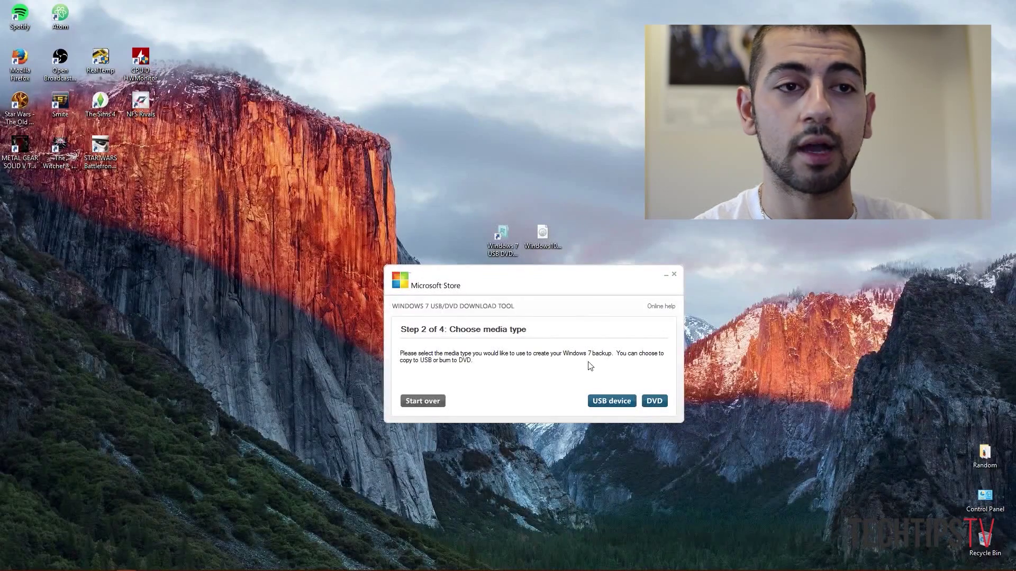
# Pick USB device as the media type, showing removable disk D: (6.4 GB)
pyautogui.click(611, 401)
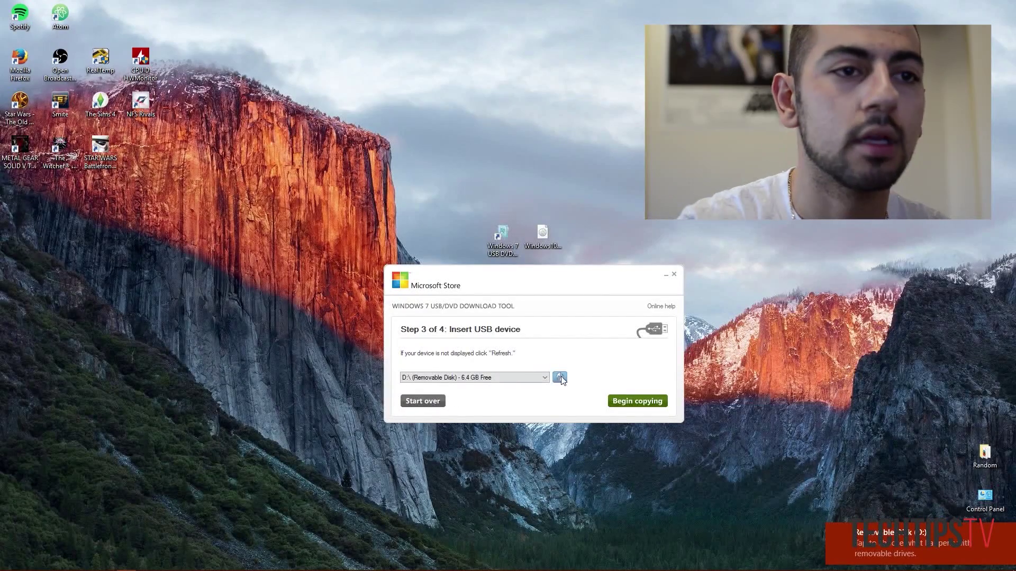
# Keep D:\ (Removable Disk) as the target, begin copying, and accept erasing the drive
pyautogui.click(539, 378)
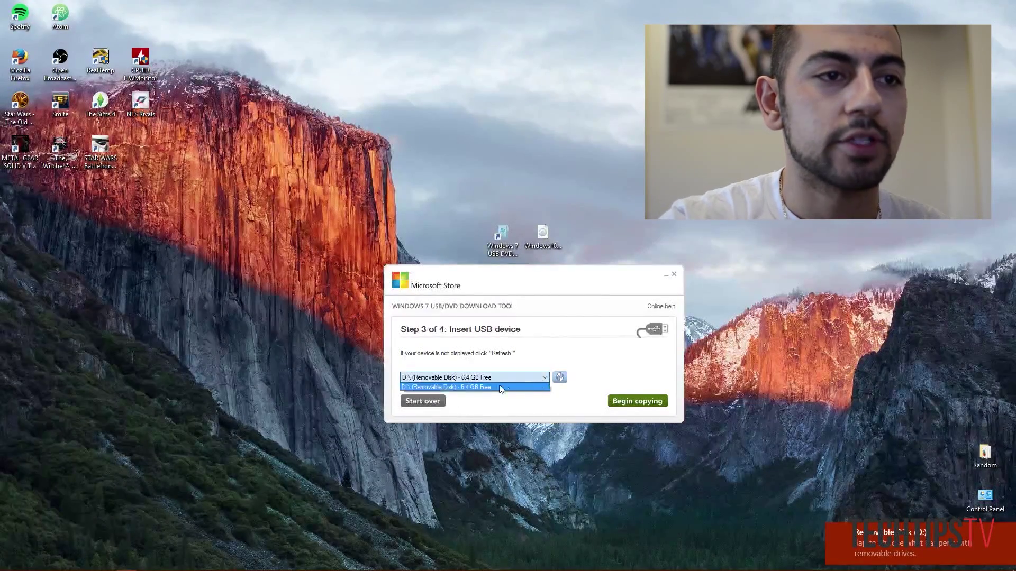
pyautogui.click(480, 390)
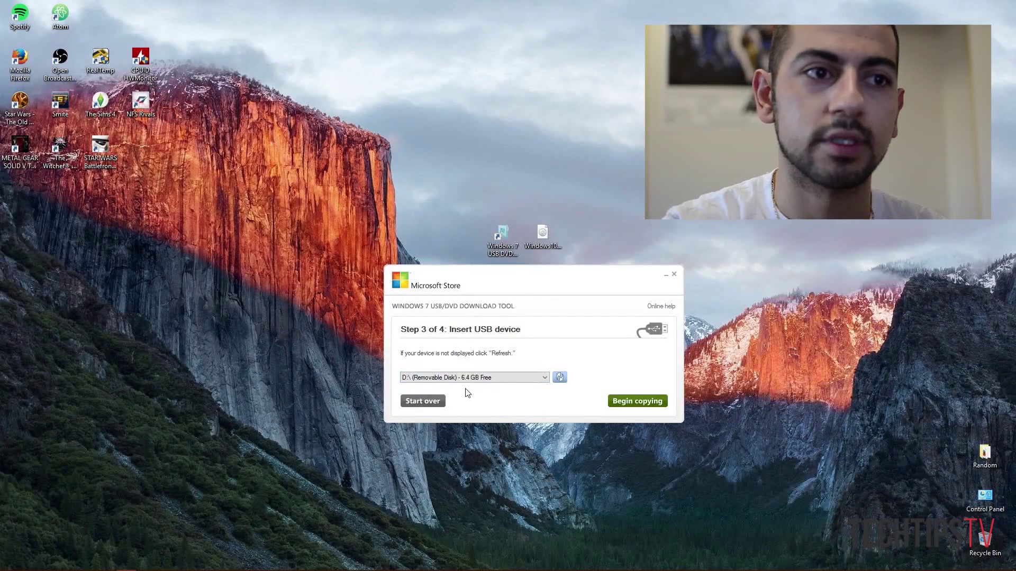
pyautogui.click(625, 401)
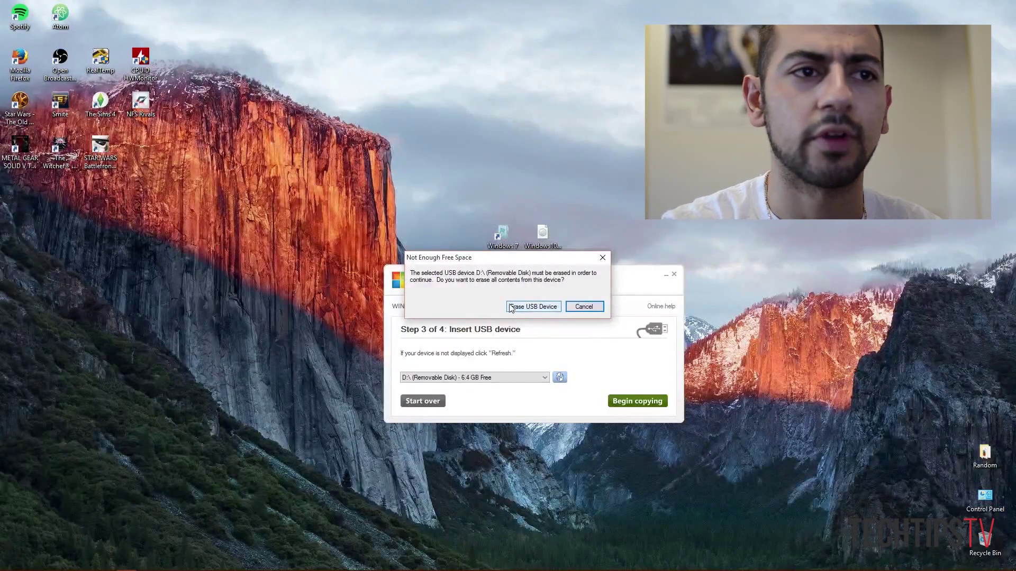
pyautogui.click(538, 309)
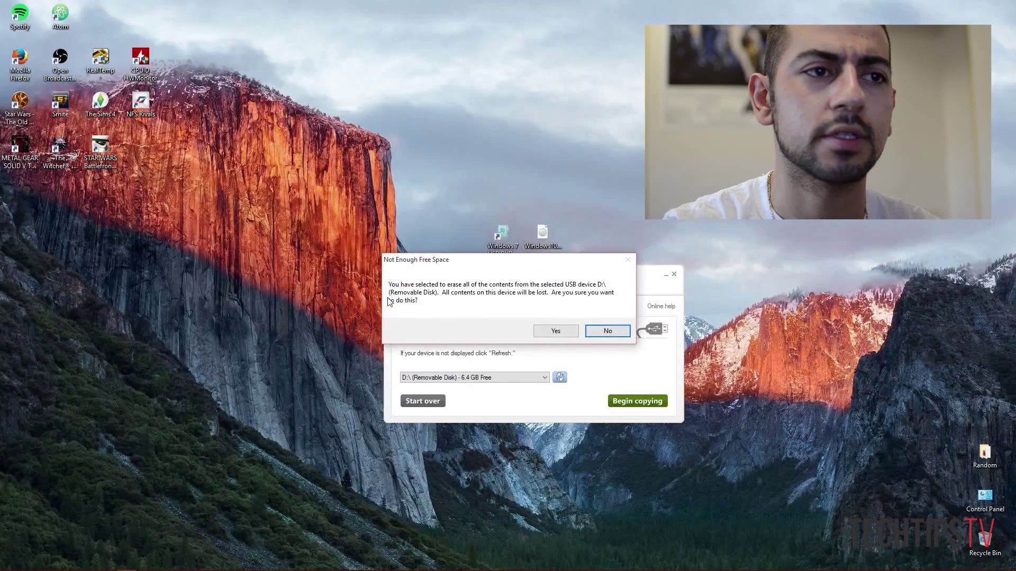
# Confirm wiping all contents of drive D: so formatting begins
pyautogui.click(555, 332)
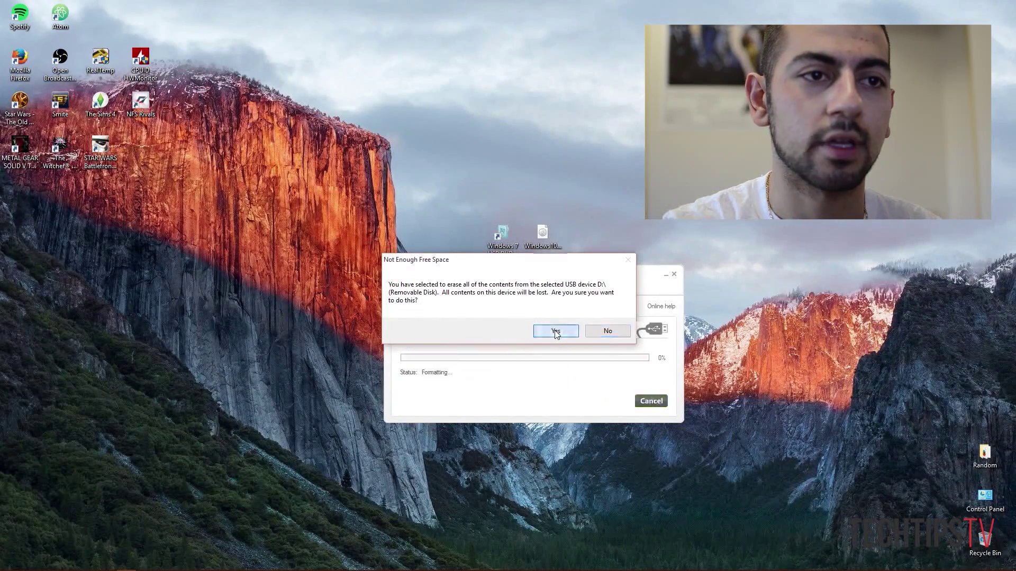